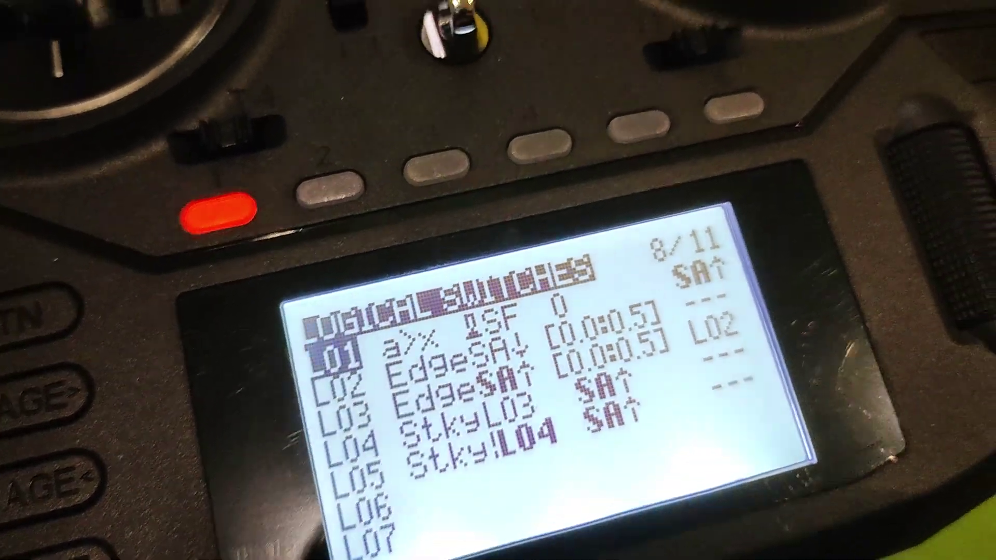
Step: Scroll through logical switches L02–L05 to review the quick SA toggle detection
{"action": "key", "text": "Down"}
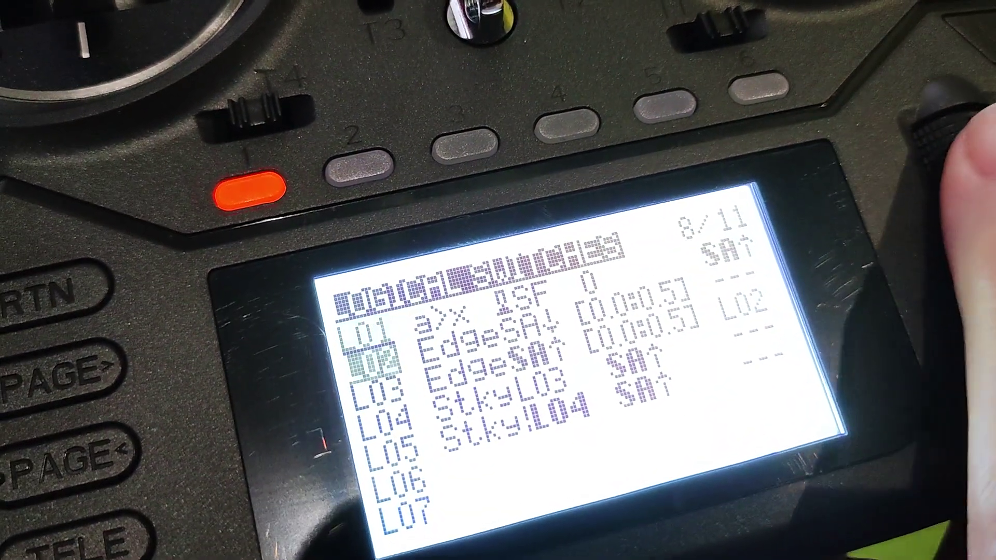
{"action": "key", "text": "Down"}
{"action": "key", "text": "Down"}
{"action": "key", "text": "Down"}
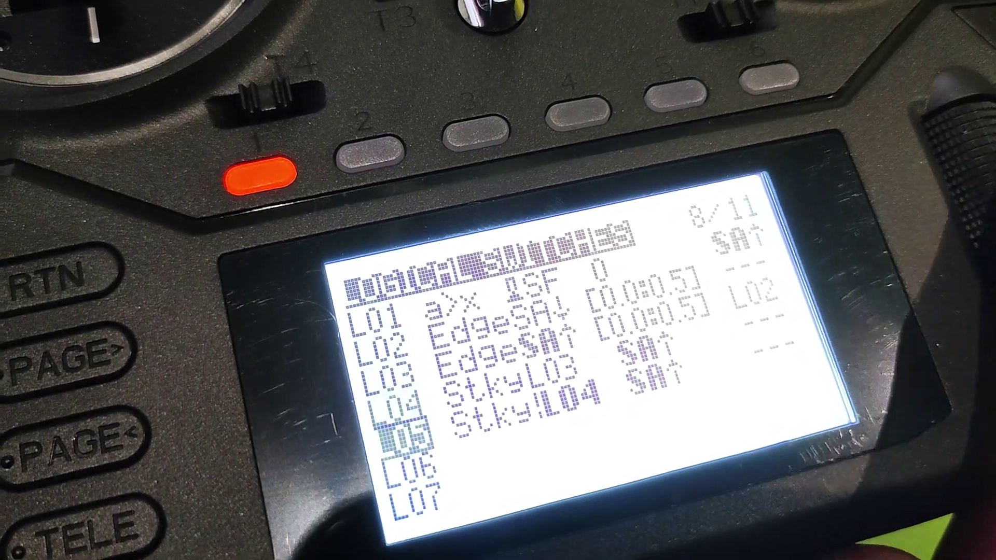
{"action": "key", "text": "Up"}
{"action": "key", "text": "Up"}
{"action": "key", "text": "Up"}
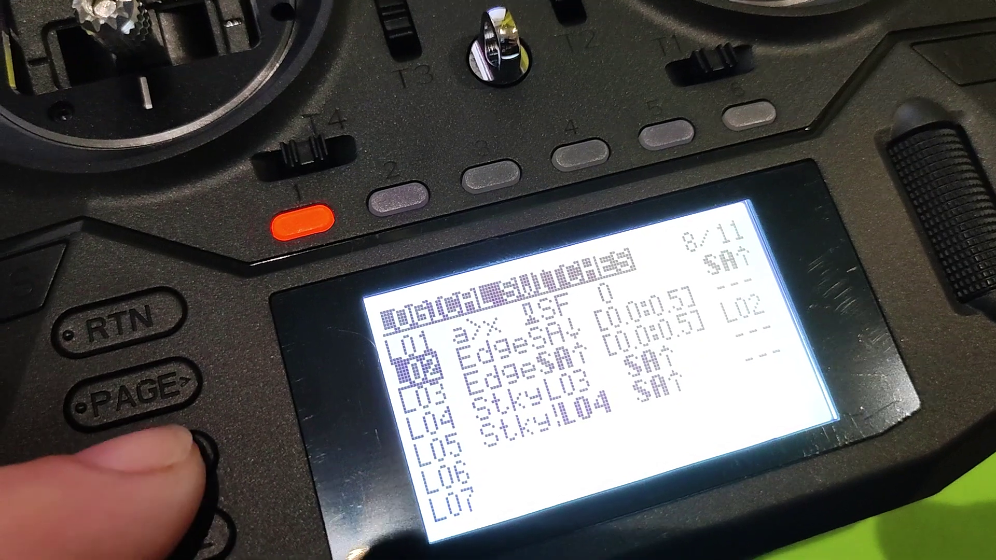
{"action": "key", "text": "Page_Up"}
{"action": "key", "text": "Page_Down"}
{"action": "key", "text": "Page_Down"}
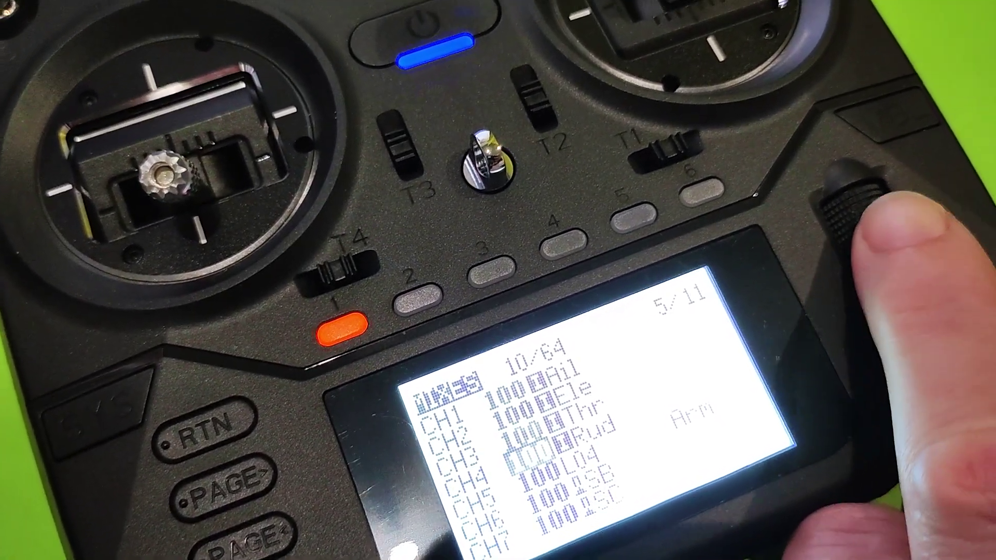
Step: Open the line options menu for the CH5 Arm mix driven by L04
{"action": "key", "text": "Return"}
{"action": "scroll", "coordinate": [856, 210], "scroll_direction": "down", "scroll_amount": 5}
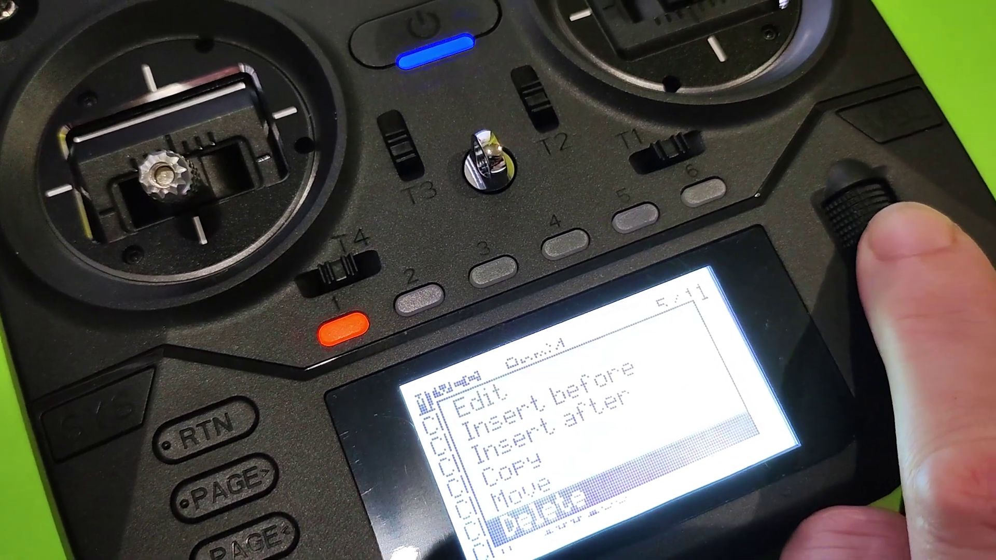